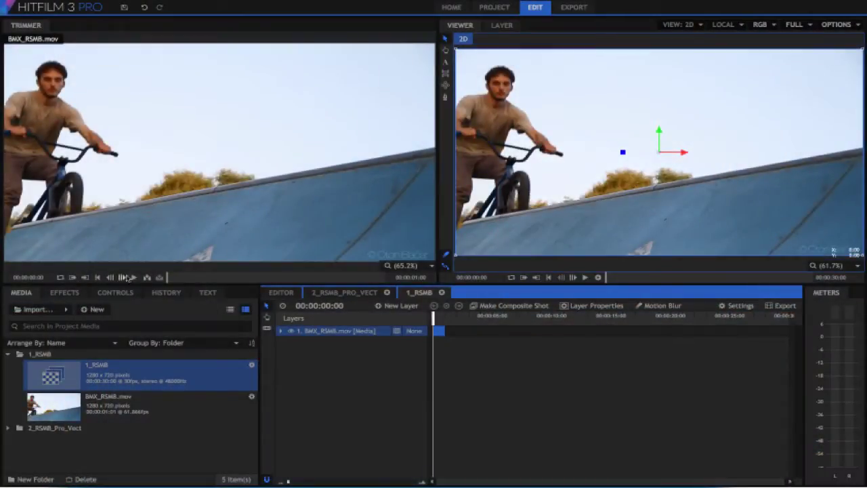
# - Preview the BMX_RSMB.mov clip in the Trimmer, replaying it from the start
pyautogui.click(134, 279)
pyautogui.click(134, 278)
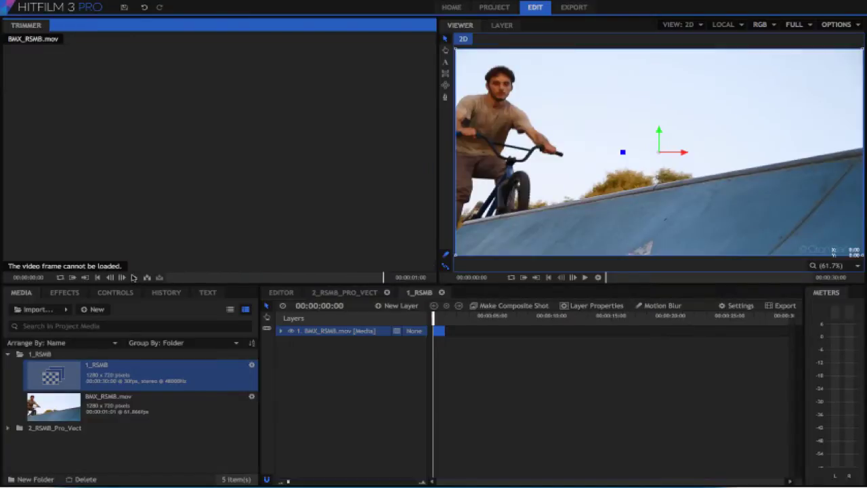
pyautogui.click(134, 278)
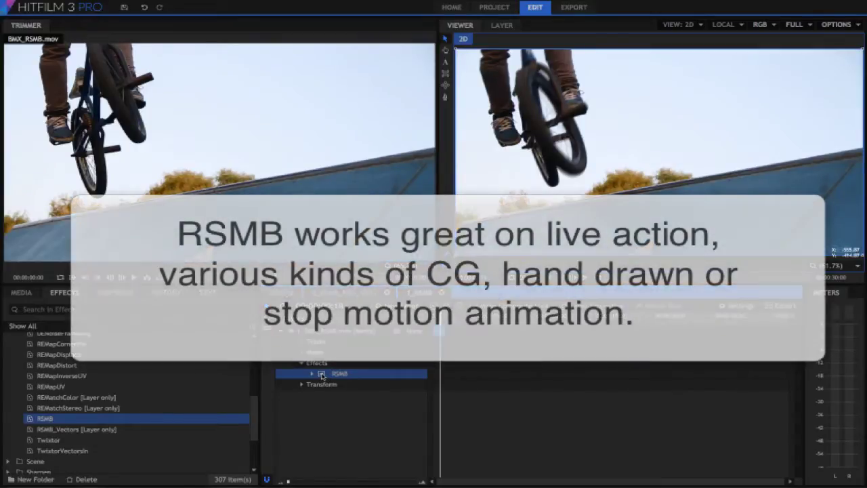
# - Toggle RSMB to compare, then lower its Main_BG: Blur Amt from 0.5 to 0.28
pyautogui.click(322, 374)
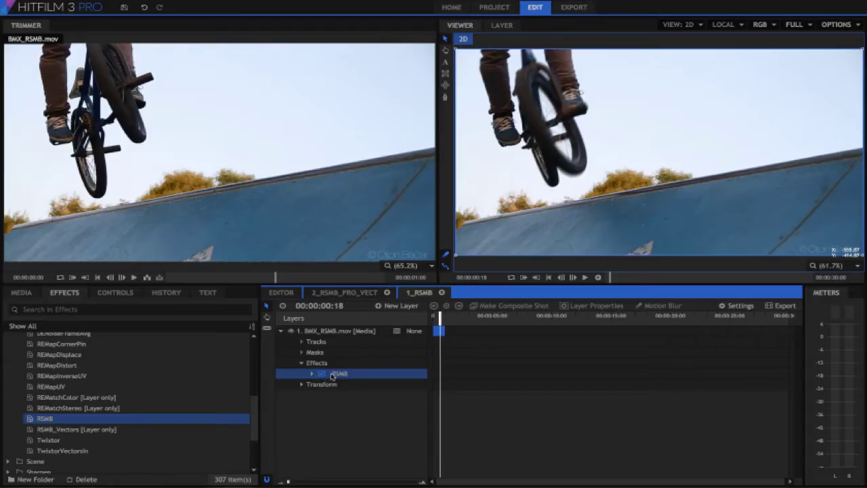
pyautogui.click(334, 376)
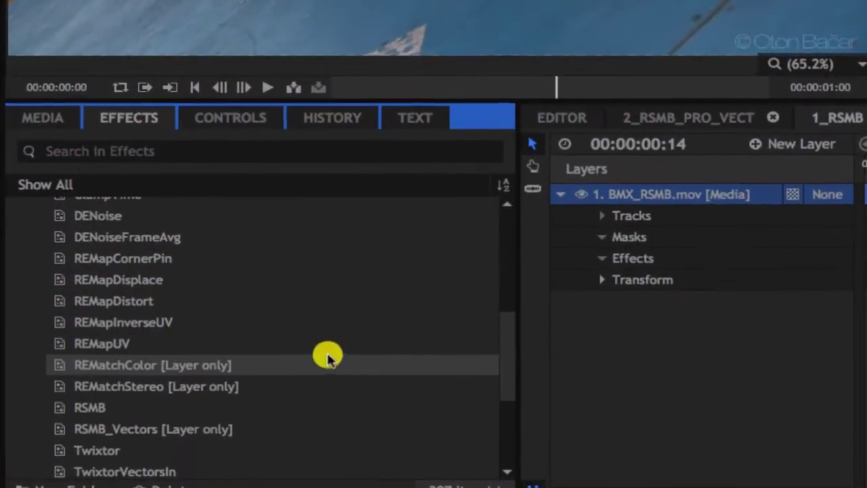
pyautogui.moveTo(66, 422); pyautogui.dragTo(193, 399)
pyautogui.moveTo(268, 371); pyautogui.dragTo(644, 279)
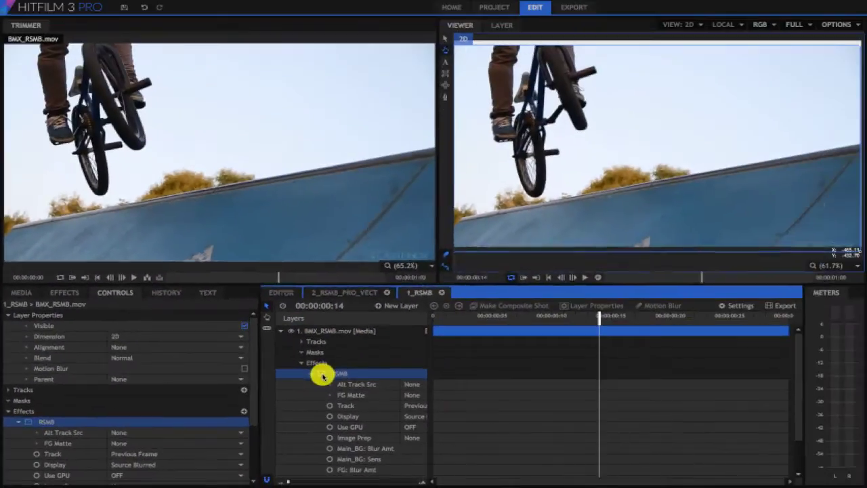
pyautogui.moveTo(254, 373); pyautogui.dragTo(130, 422)
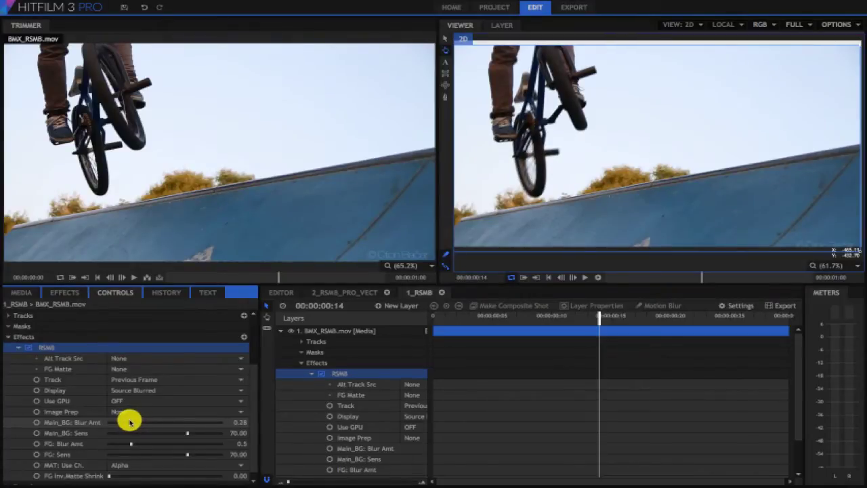
# - Turn on Use GPU, then preview the spider and spider_mvec clips in the Trimmer
pyautogui.click(118, 401)
pyautogui.click(123, 407)
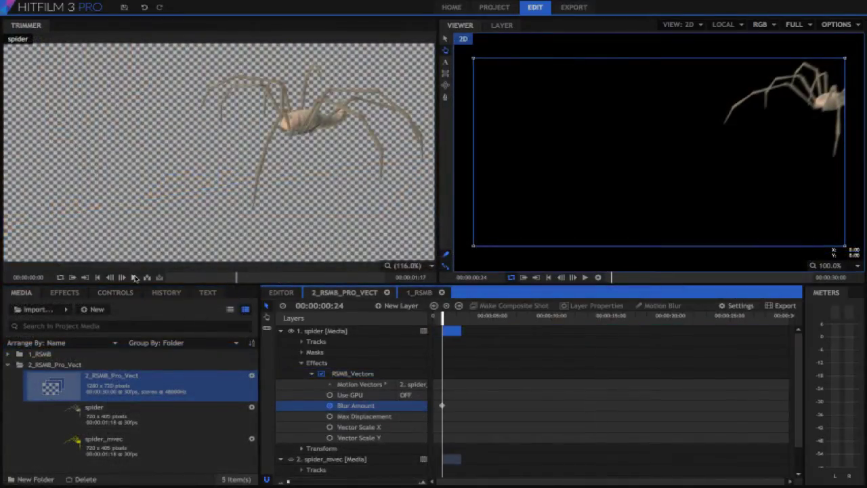
pyautogui.click(134, 277)
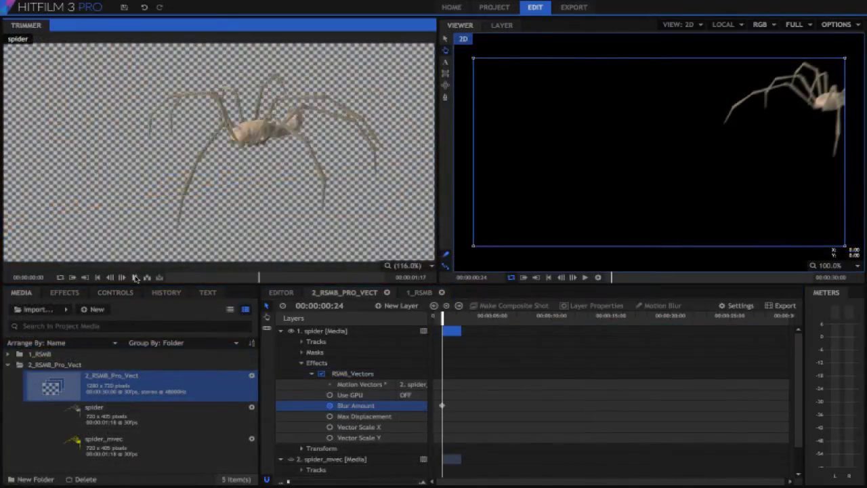
pyautogui.click(134, 277)
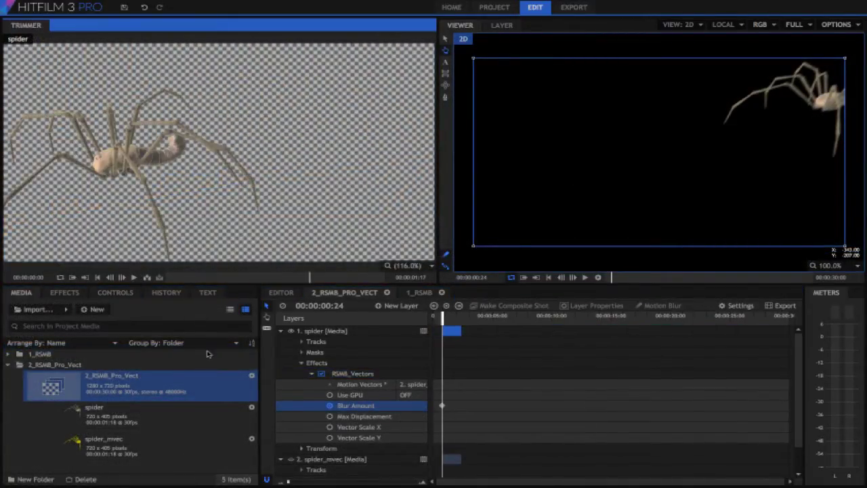
pyautogui.click(117, 447)
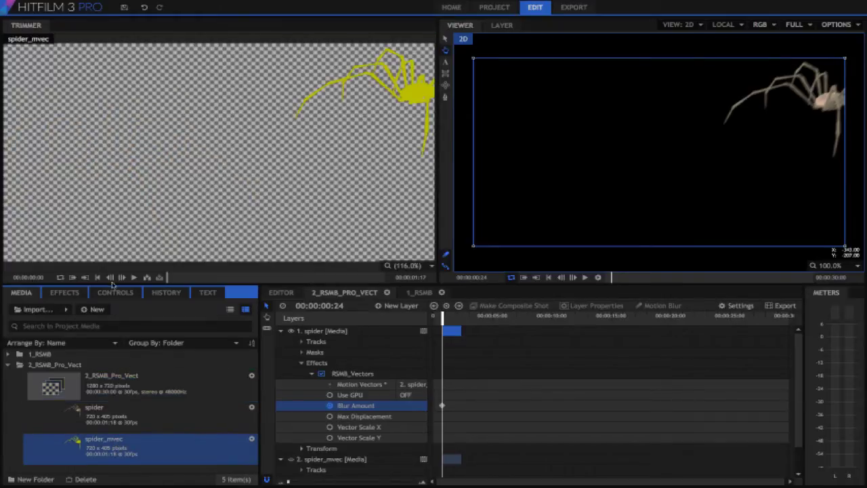
pyautogui.click(134, 277)
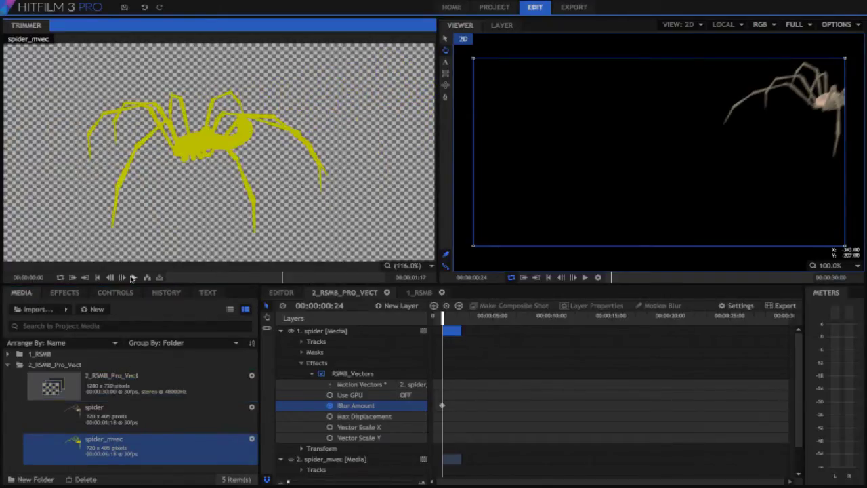
pyautogui.click(131, 277)
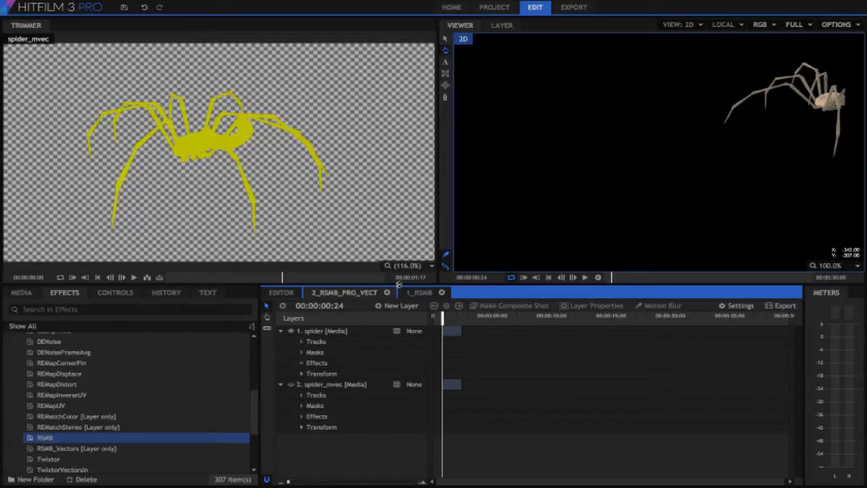
# - At 00:00:01:07, apply RSMB_Vectors to the spider layer
pyautogui.moveTo(442, 317); pyautogui.dragTo(449, 316)
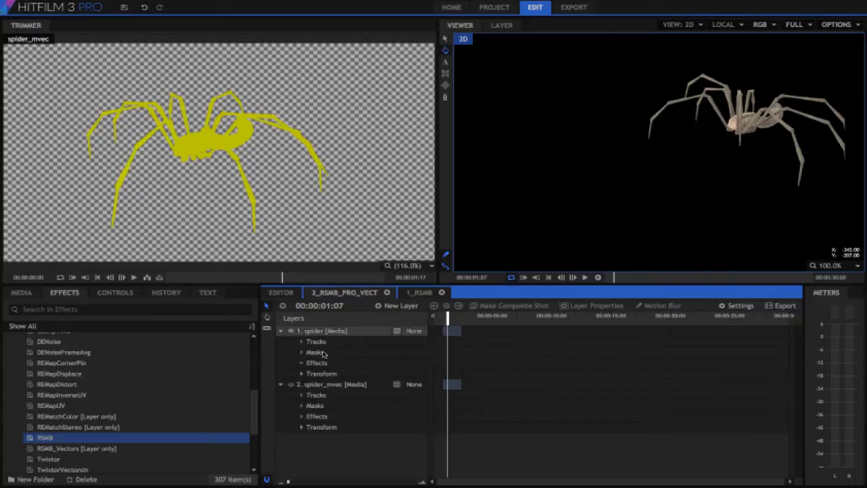
pyautogui.click(68, 449)
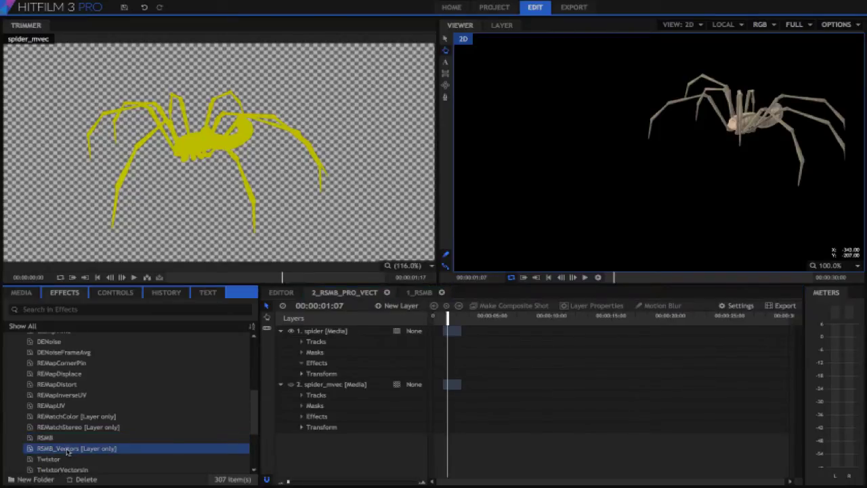
pyautogui.moveTo(67, 452); pyautogui.dragTo(326, 337)
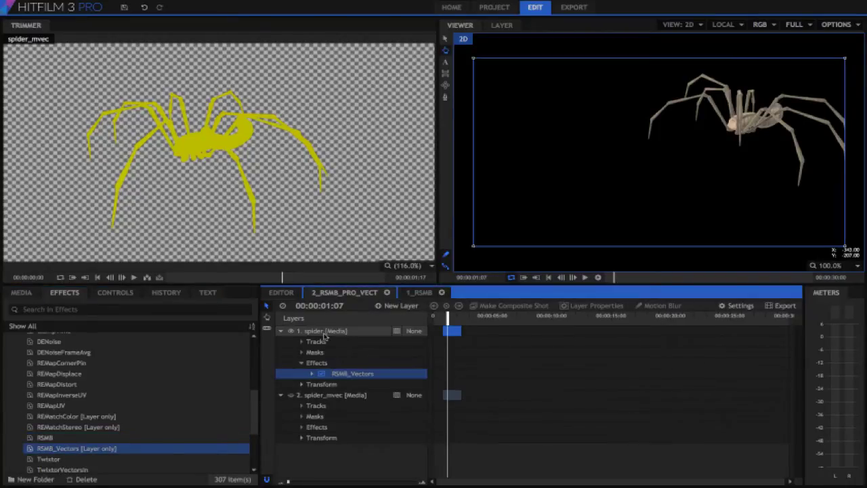
pyautogui.hotkey('ctrl', 'z')
pyautogui.moveTo(67, 449); pyautogui.dragTo(320, 333)
pyautogui.click(351, 374)
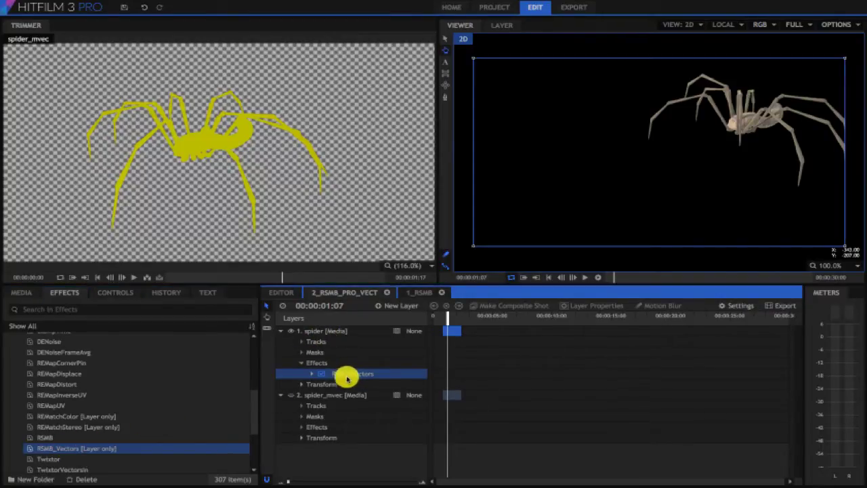
# - Set RSMB_Vectors' Motion Vectors source to 2. spider_mvec
pyautogui.doubleClick(355, 373)
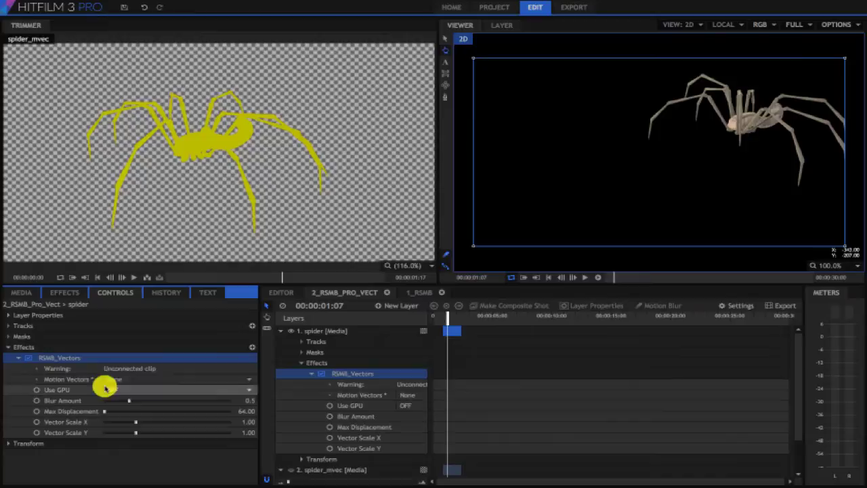
pyautogui.click(147, 378)
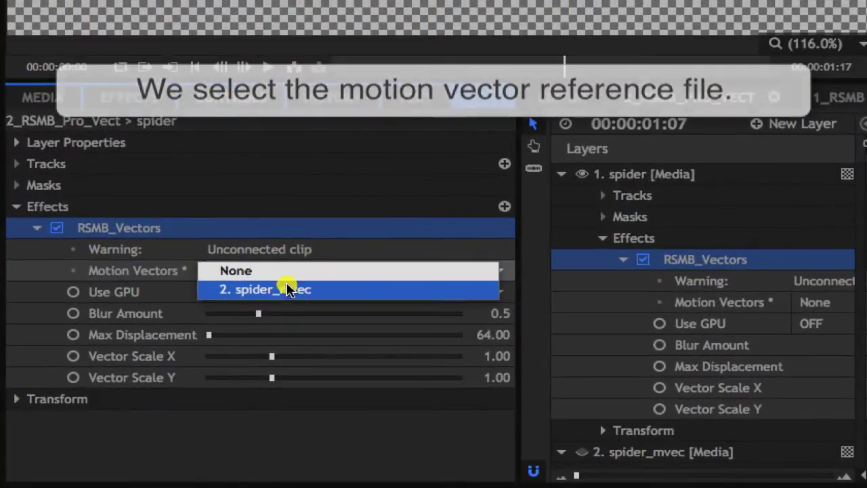
pyautogui.click(287, 289)
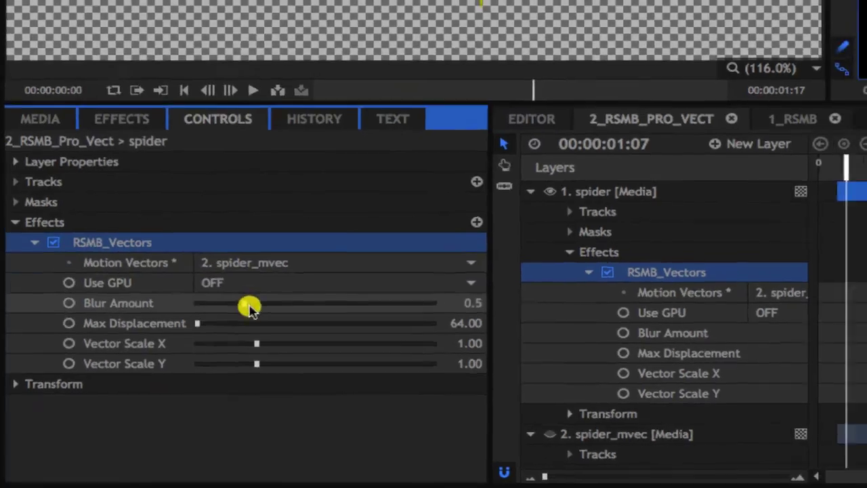
# - Set the spider's Blur Amount to 0.76 and hide the spider_mvec layer
pyautogui.moveTo(258, 293); pyautogui.dragTo(248, 292)
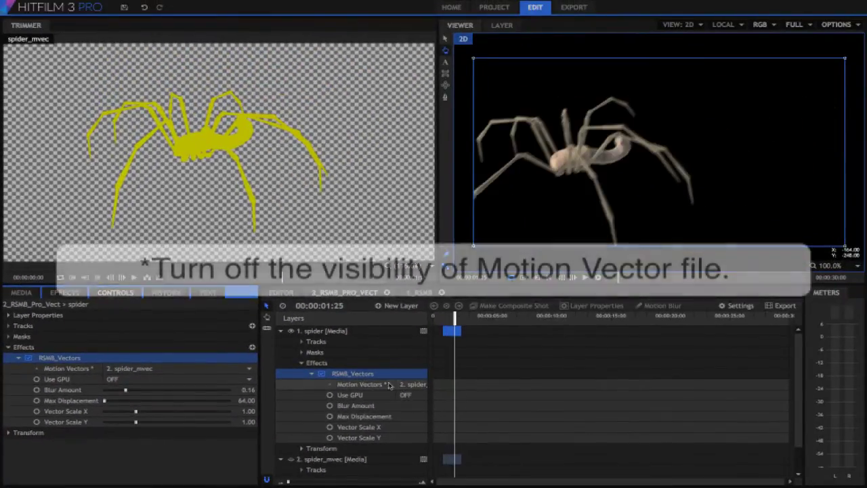
pyautogui.click(291, 458)
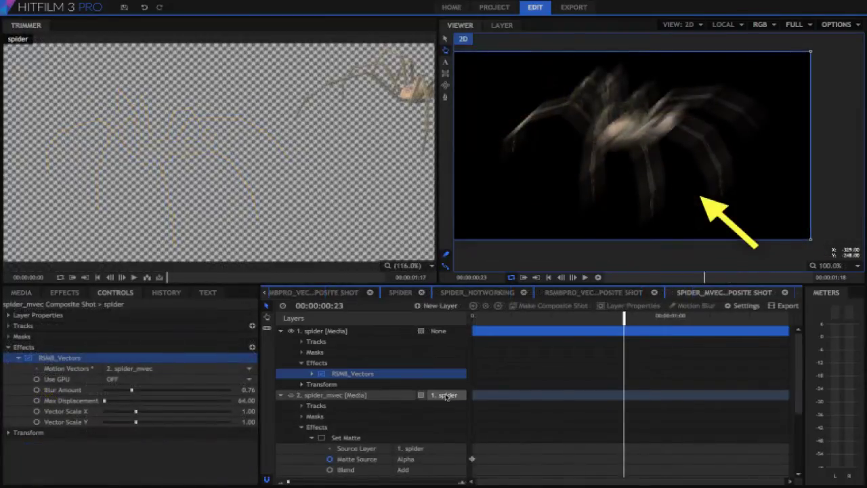
# - Begin setting up the RSMBPro_Vect2.exr composite in the 3_Case1 folder
pyautogui.click(132, 392)
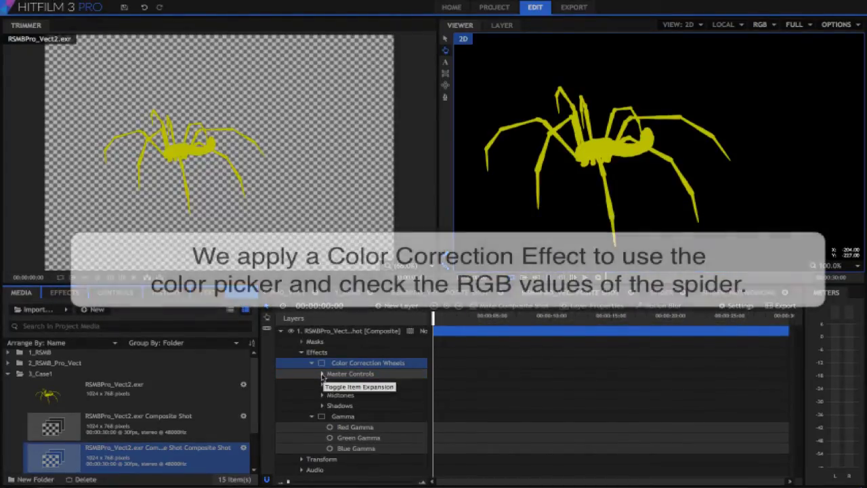
# - Expand Color Correction Wheels master controls and sample the spider's yellow (0.7, 0.7, 0.0) as white balance
pyautogui.click(322, 375)
pyautogui.click(322, 374)
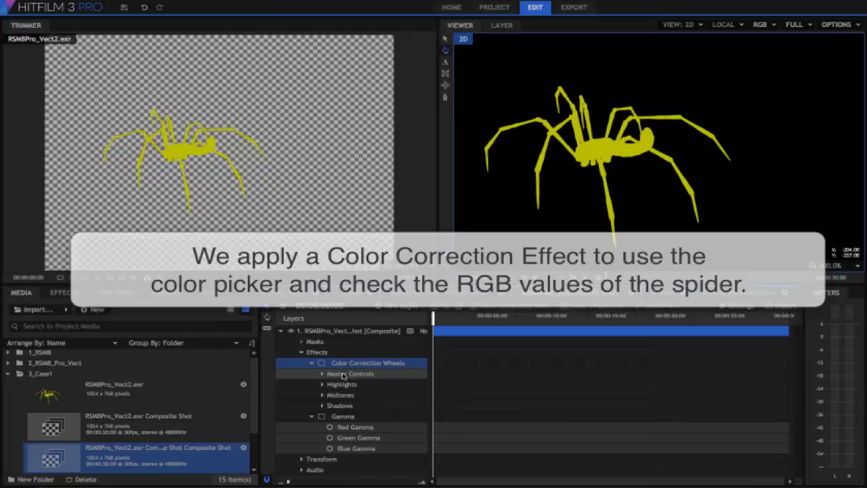
pyautogui.doubleClick(344, 375)
pyautogui.scroll(-3, 256, 425)
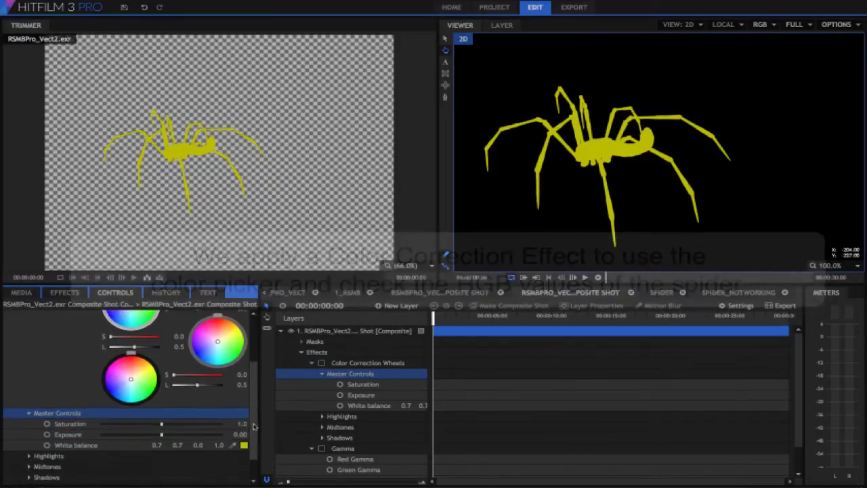
pyautogui.scroll(-1, 255, 426)
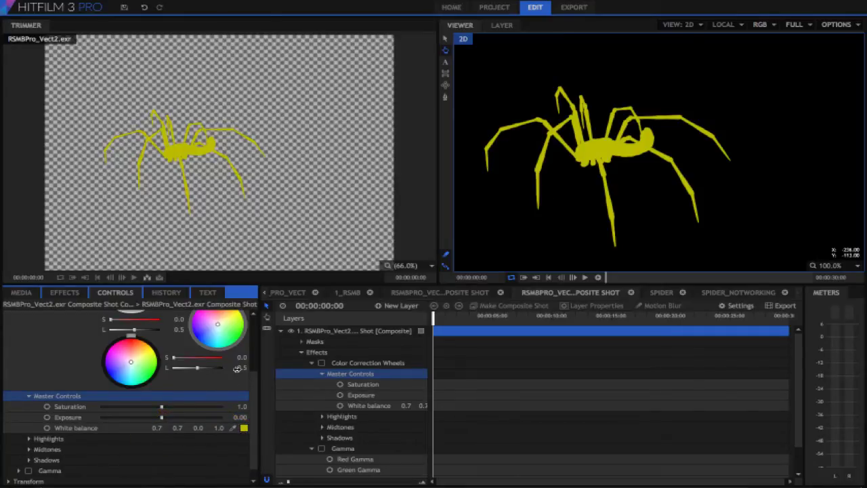
# - Pre-compose the vector pass layer into a new composite shot
pyautogui.rightClick(368, 331)
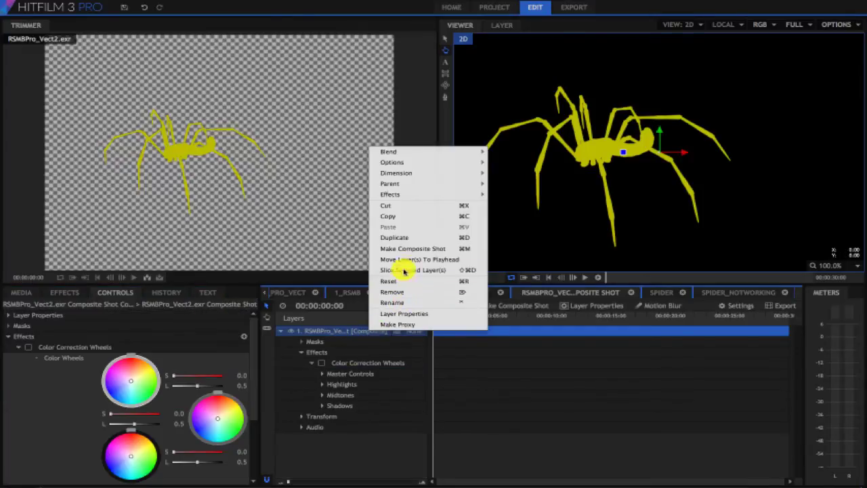
pyautogui.click(410, 250)
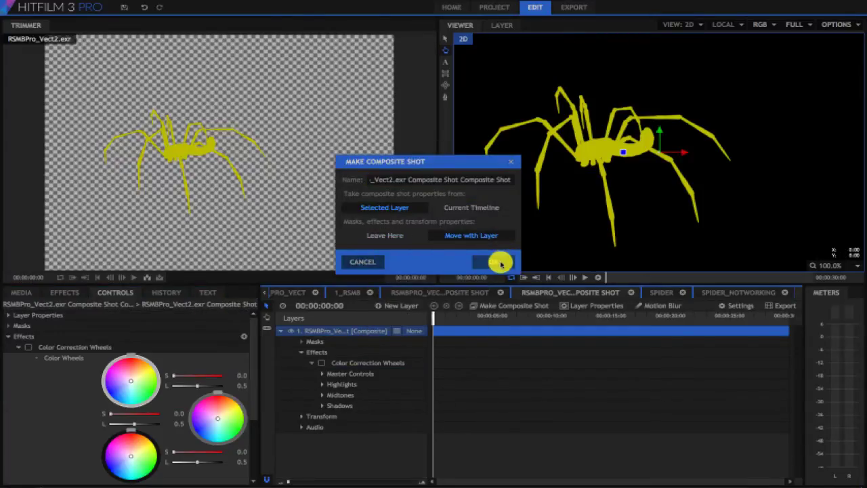
pyautogui.click(500, 263)
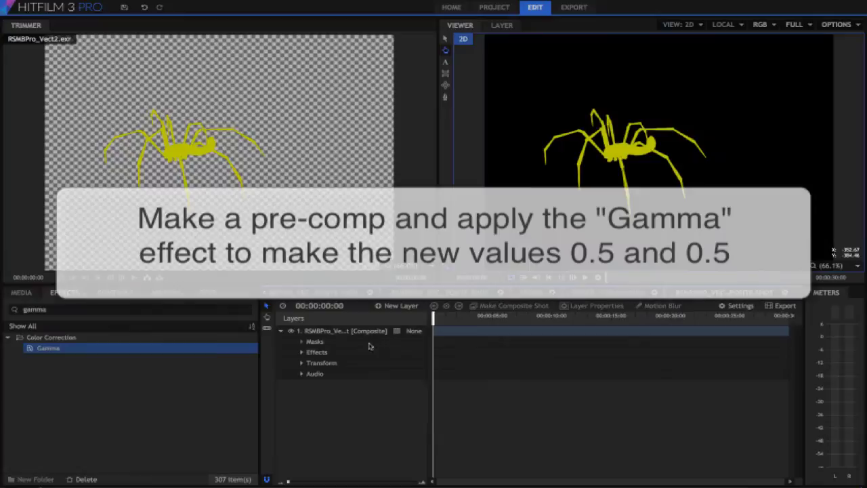
# - Add Gamma to the composite layer with Red and Green Gamma at 0.5
pyautogui.moveTo(330, 330); pyautogui.dragTo(330, 332)
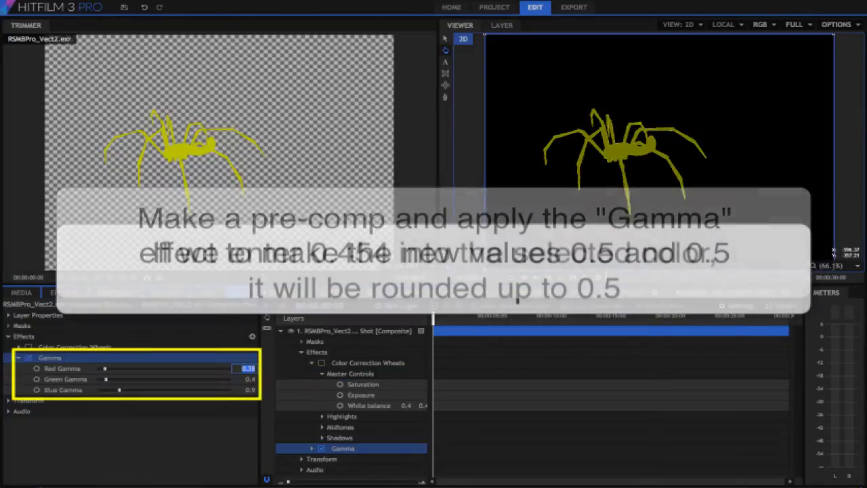
pyautogui.write('0')
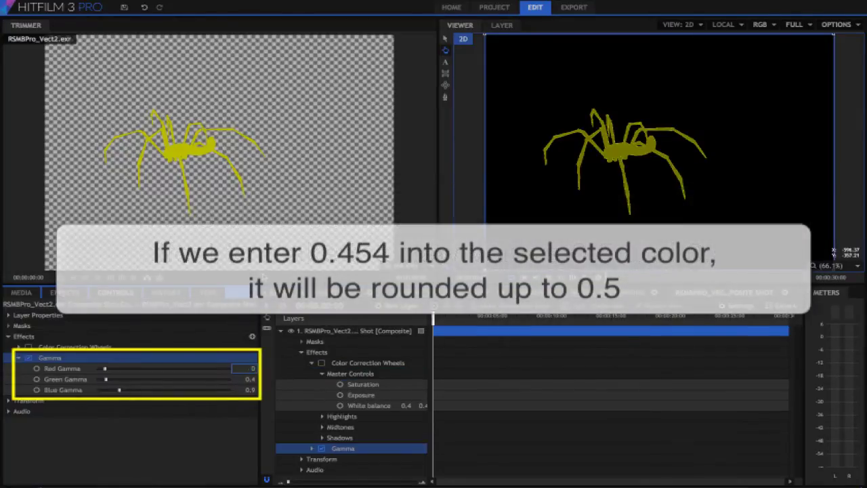
pyautogui.write('.54')
pyautogui.press('Return')
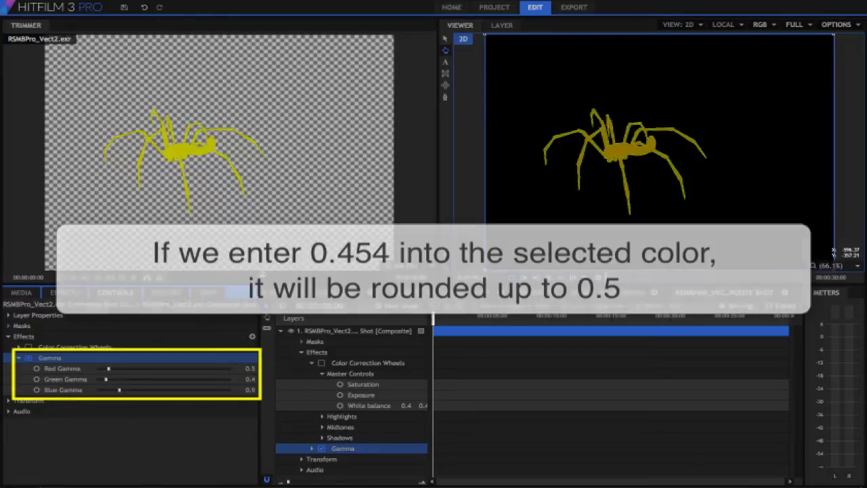
pyautogui.click(248, 379)
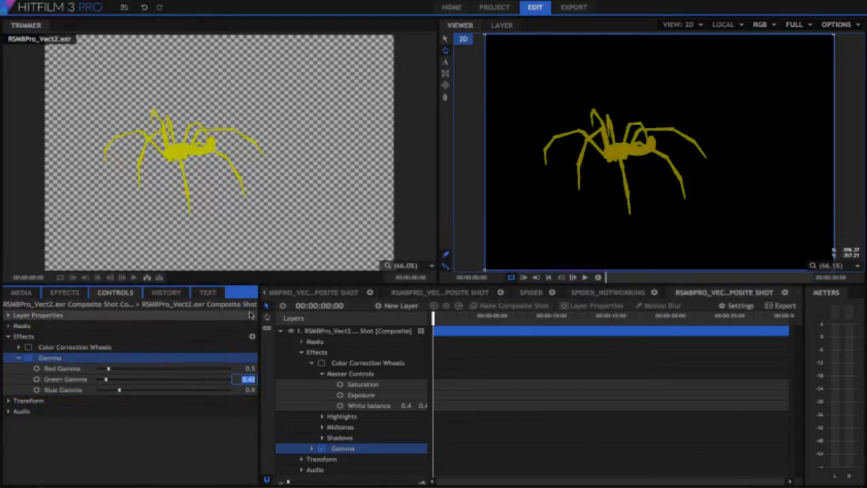
pyautogui.write('0.5')
pyautogui.press('Return')
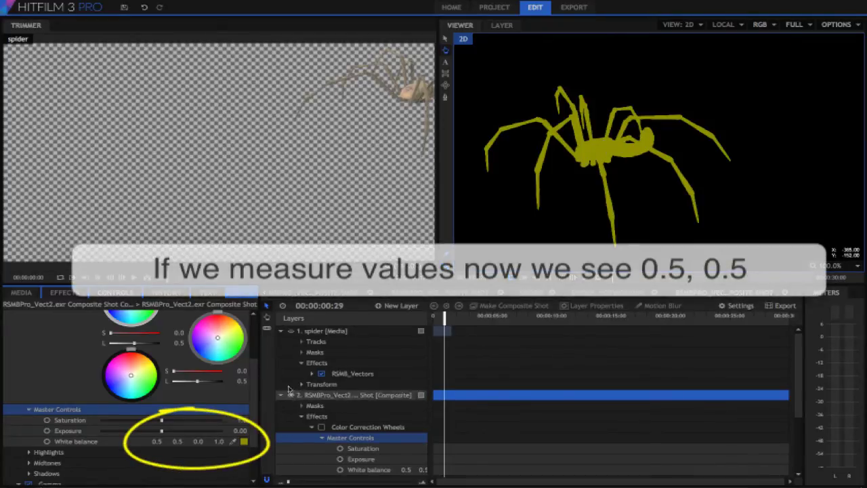
# - Hide the vector pass, re-enable RSMB_Vectors on the spider and set Blur Amount to 0.28
pyautogui.click(290, 331)
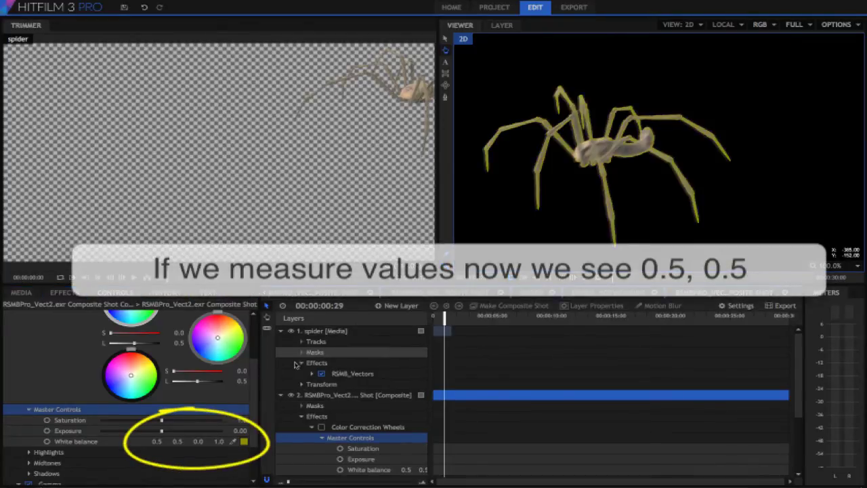
pyautogui.click(290, 396)
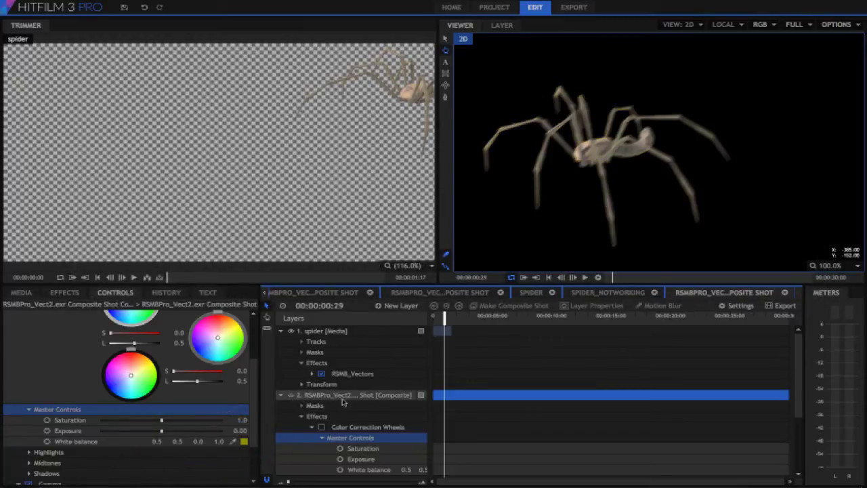
pyautogui.click(321, 374)
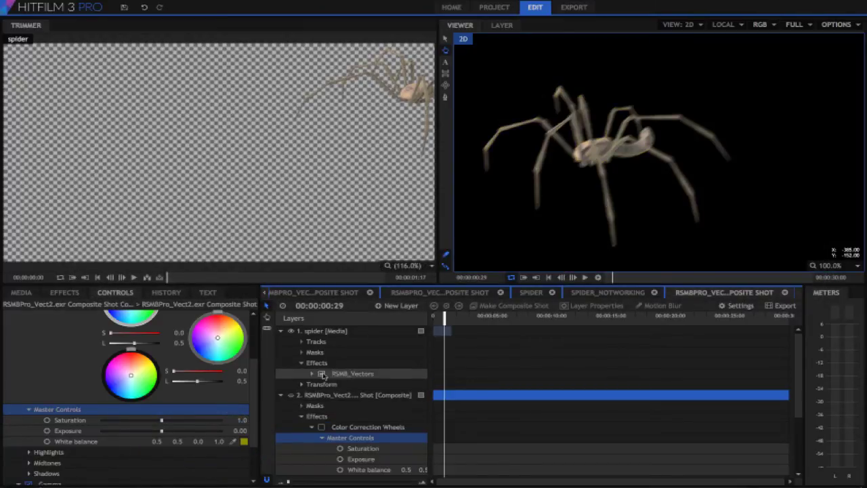
pyautogui.click(322, 374)
pyautogui.click(312, 373)
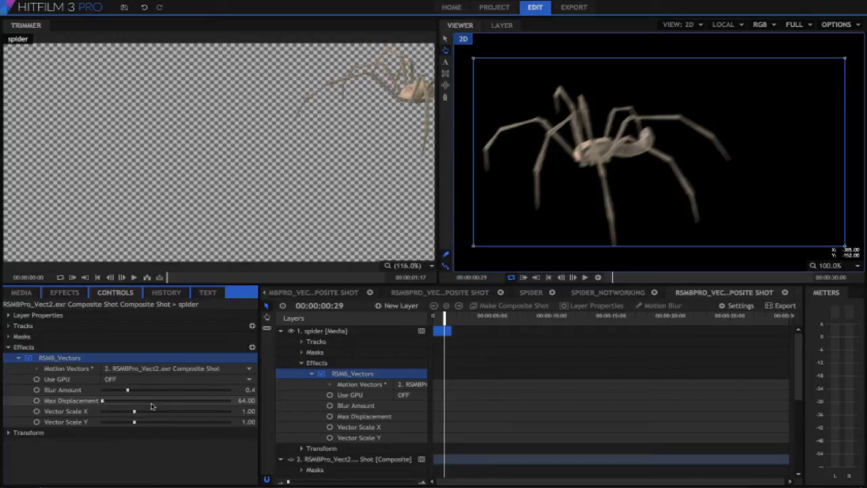
pyautogui.moveTo(126, 392); pyautogui.dragTo(125, 396)
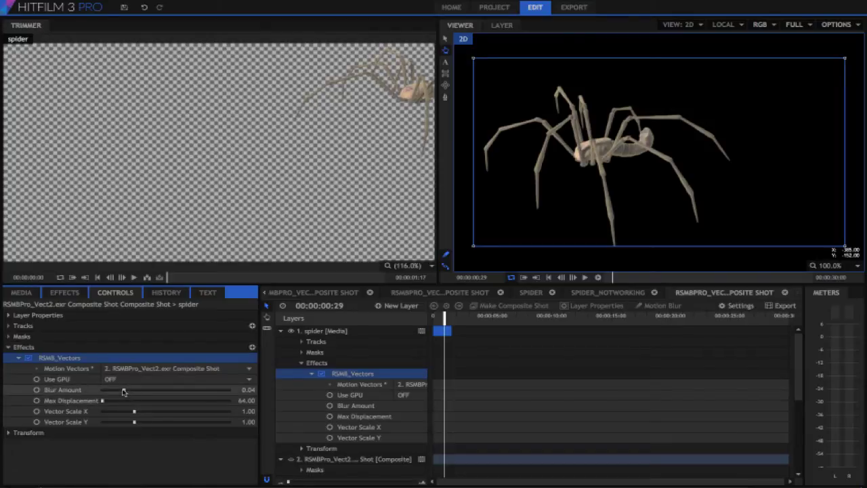
pyautogui.moveTo(124, 393); pyautogui.dragTo(128, 393)
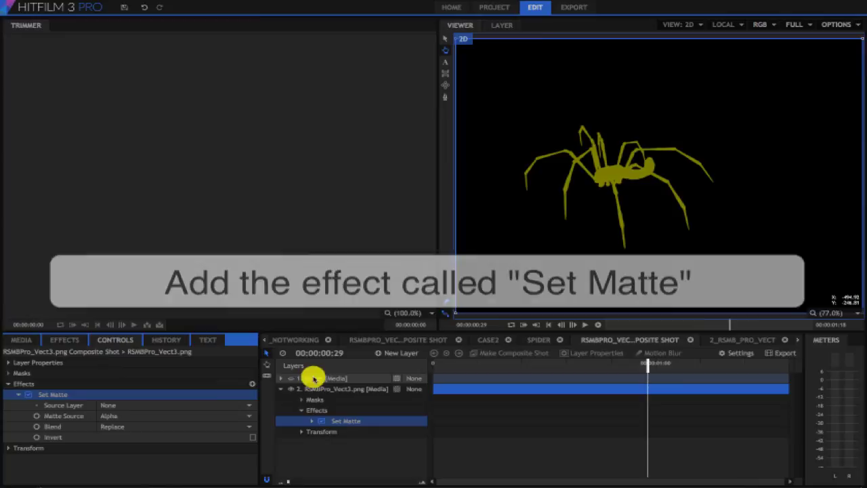
# - Set Set Matte's Source Layer to 1. spider, Matte Source to Alpha, Blend to Replace
pyautogui.click(128, 404)
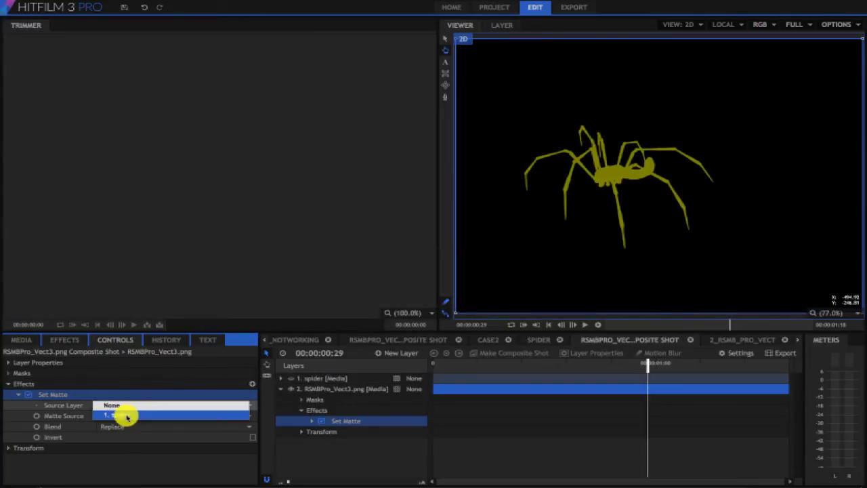
pyautogui.click(126, 418)
pyautogui.click(126, 415)
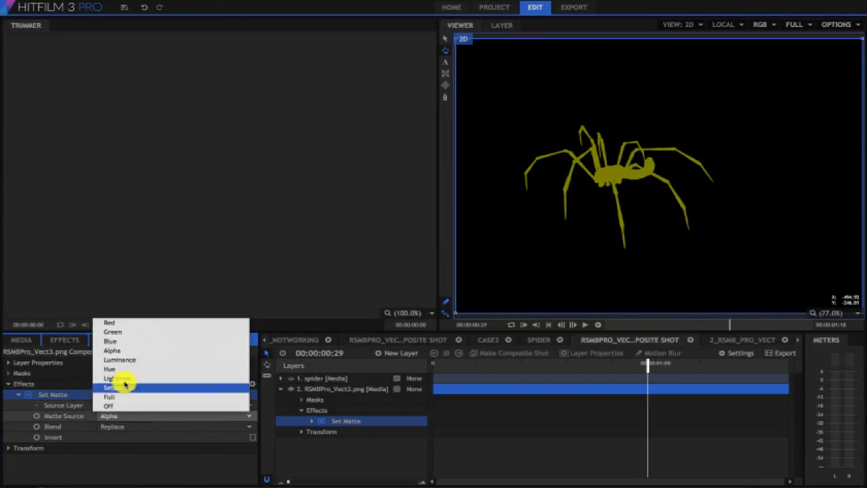
pyautogui.click(110, 352)
pyautogui.click(132, 427)
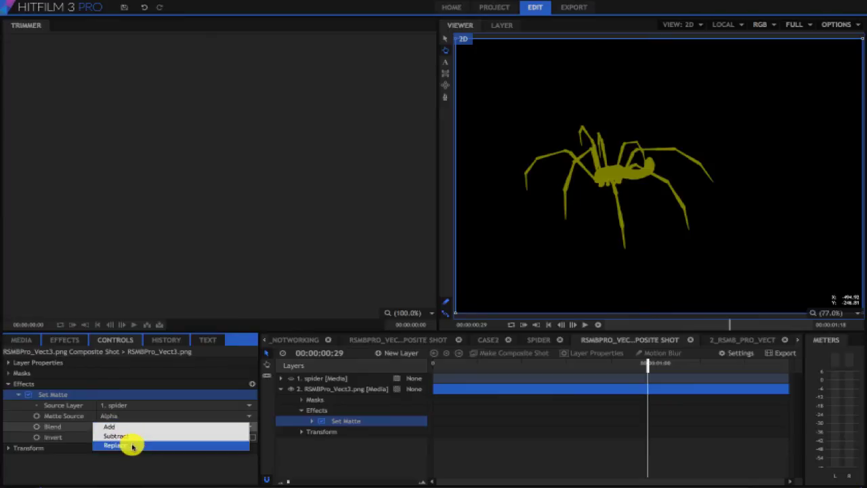
pyautogui.click(132, 445)
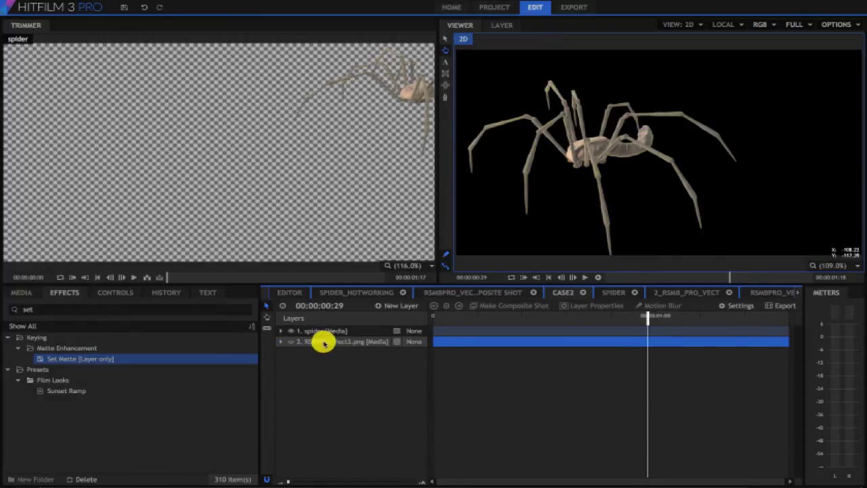
# - Convert the RSMBPro_Vect3.png layer into a composite shot, moving its effects with the layer
pyautogui.rightClick(323, 343)
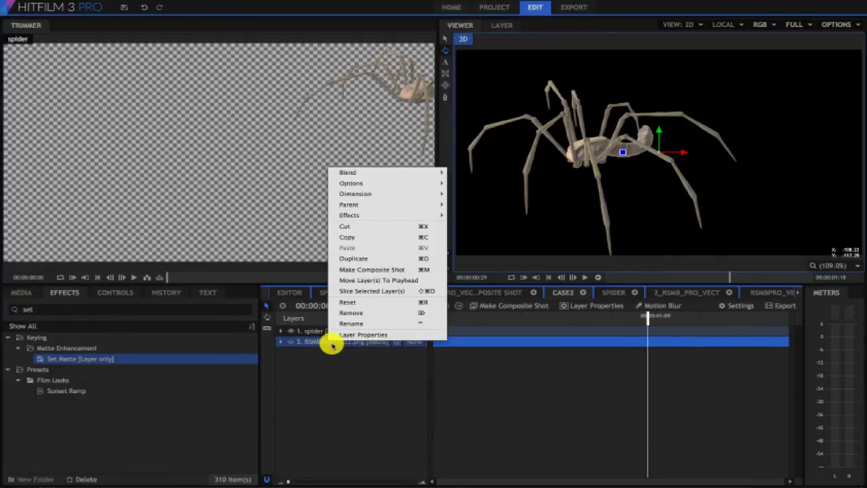
pyautogui.click(405, 270)
pyautogui.click(470, 239)
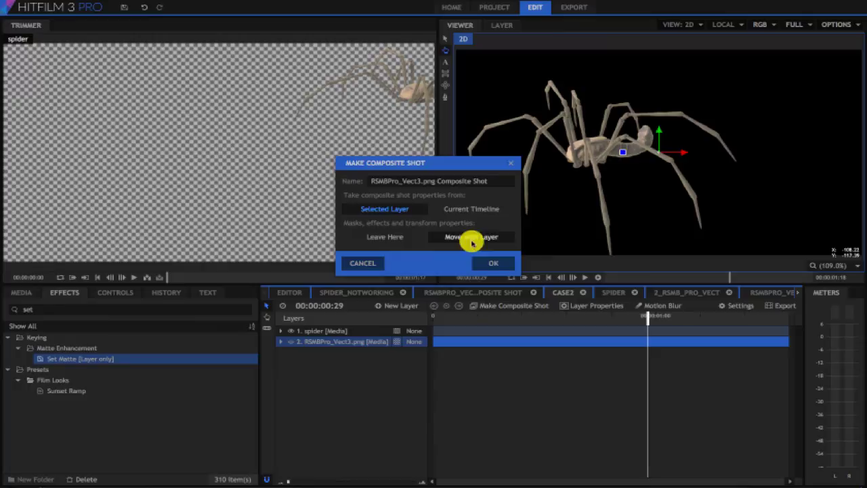
pyautogui.click(500, 265)
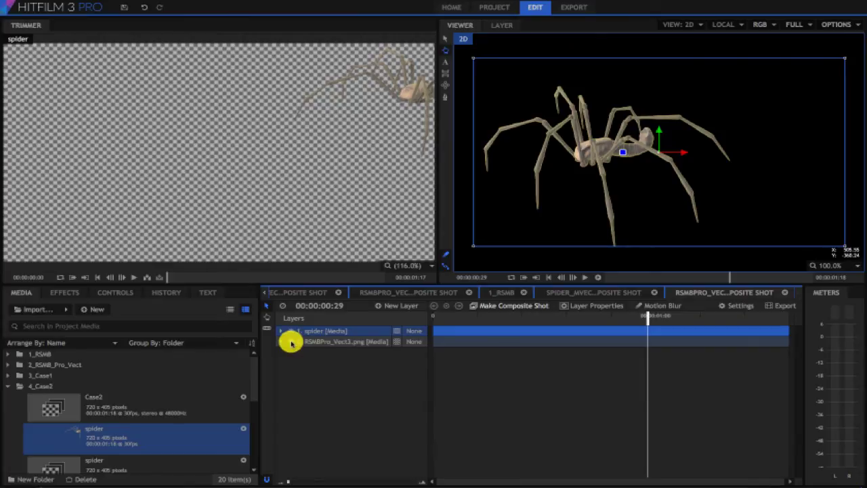
# - Apply RSMB_Vectors to the spider layer with Motion Vectors set to 2. spider_mvec SetMatte
pyautogui.click(64, 292)
pyautogui.click(76, 370)
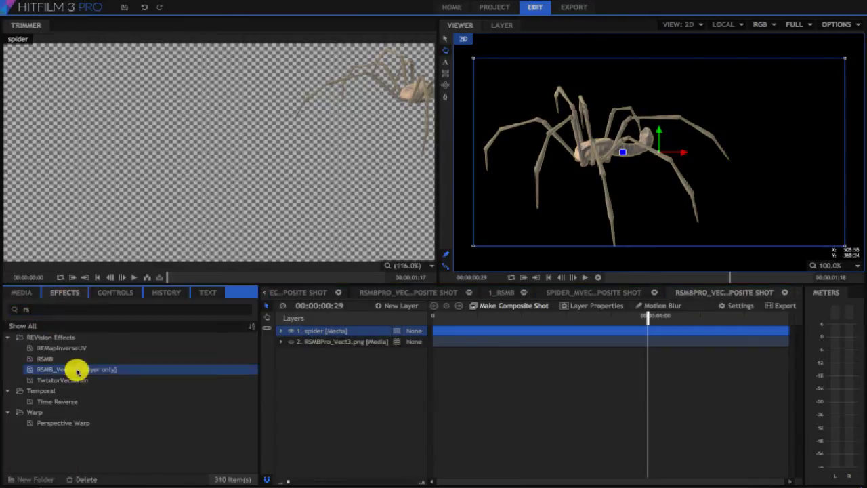
pyautogui.moveTo(76, 370); pyautogui.dragTo(350, 330)
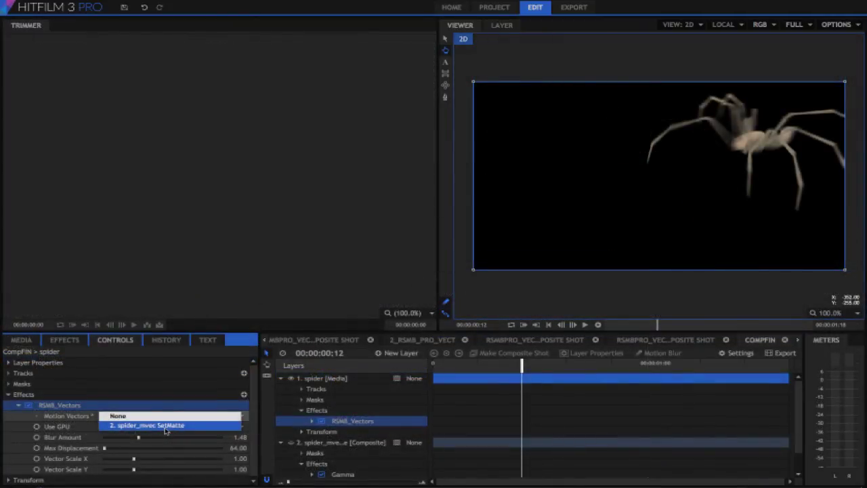
pyautogui.click(165, 427)
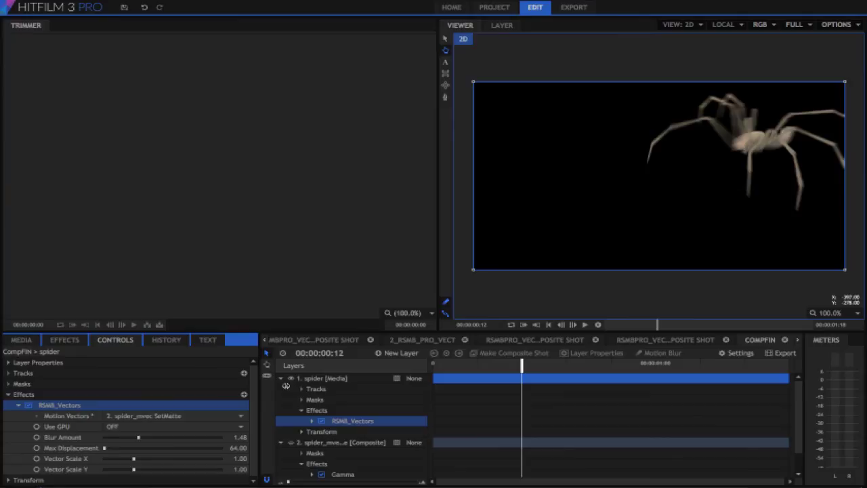